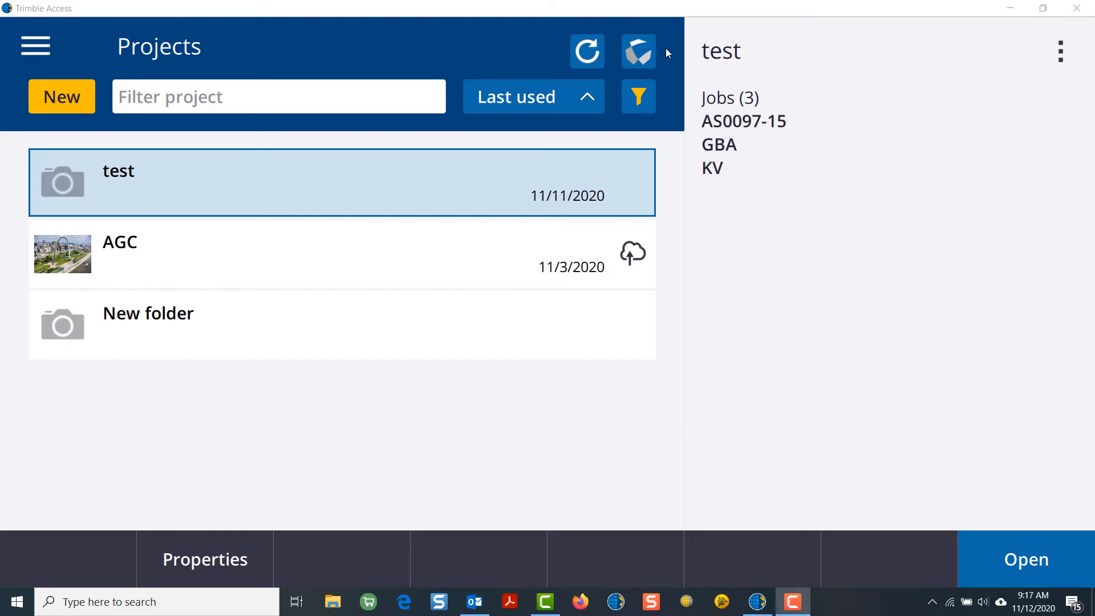
Step: Enter the Trimble Connect username and password with Stay signed in enabled
left_click(641, 51)
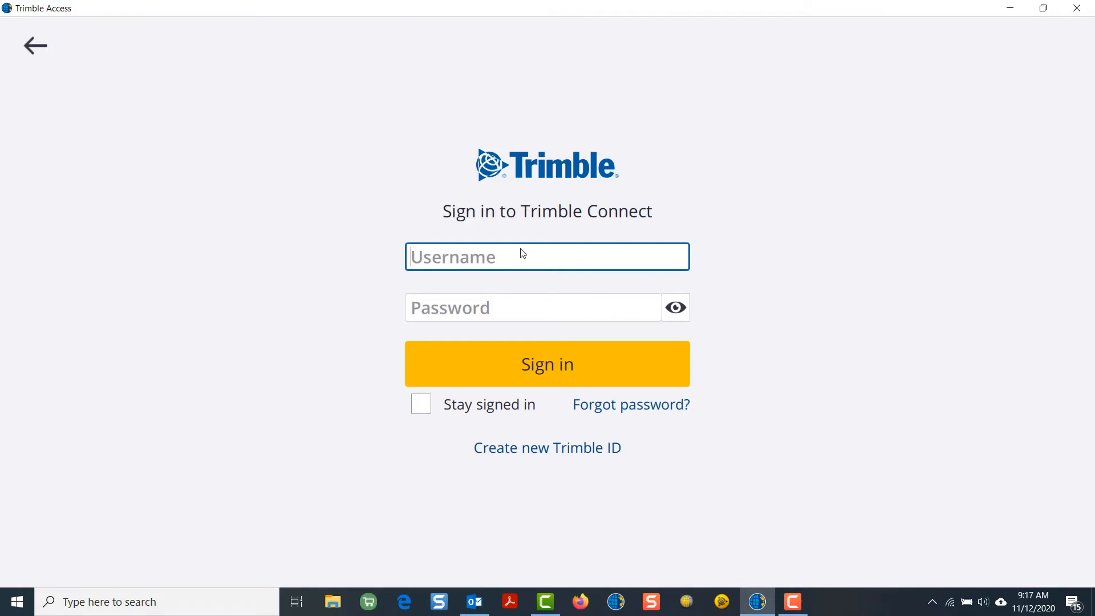
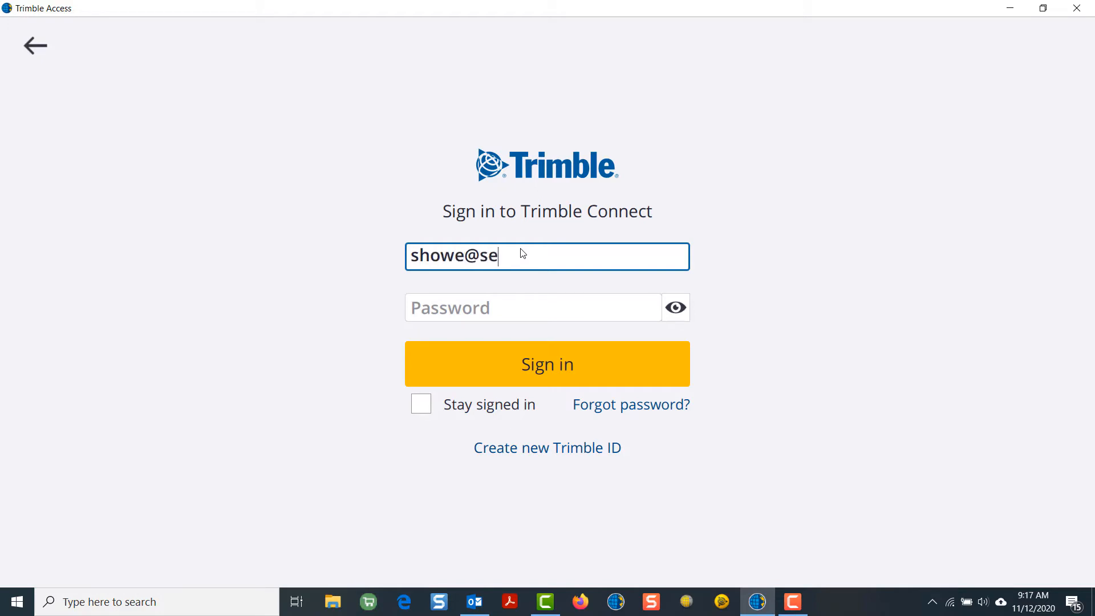
key("Tab")
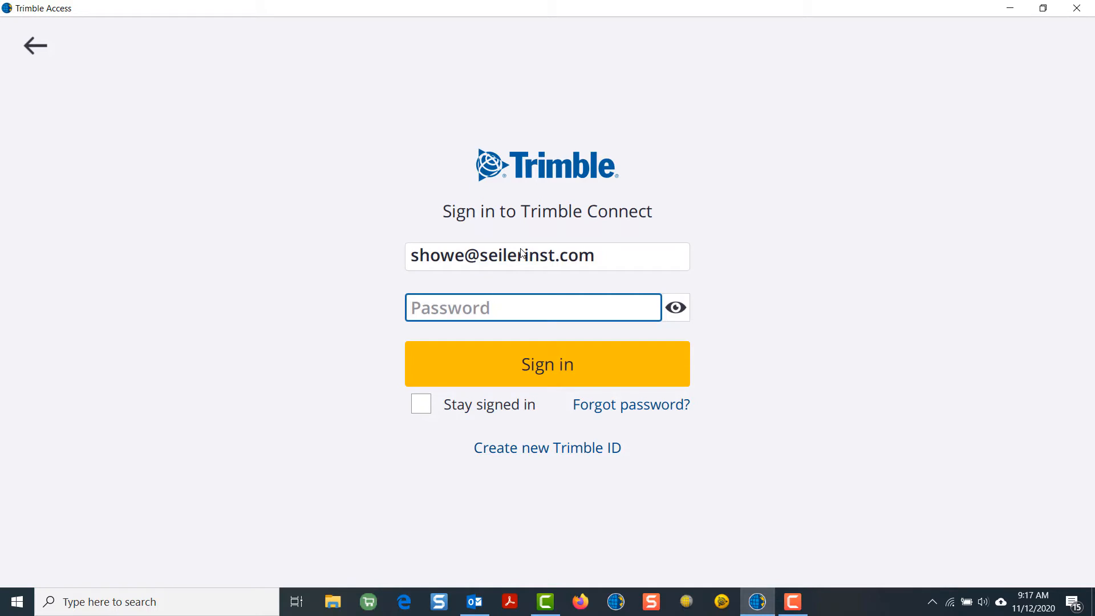
type("••••")
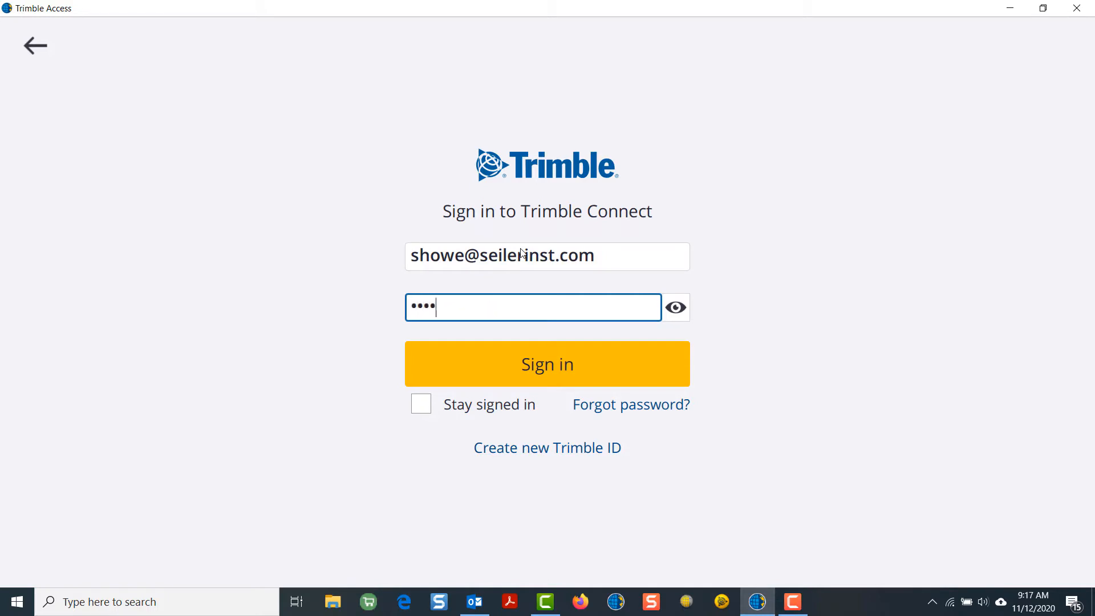
type("••••••")
left_click(420, 403)
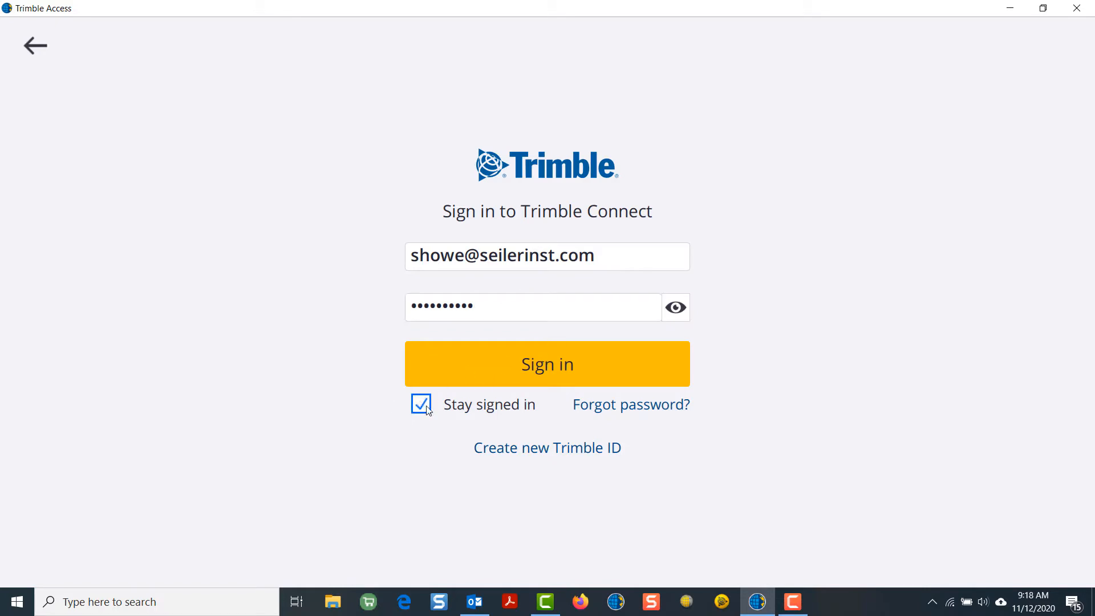
left_click(421, 405)
Step: Sign in and filter the Projects list to include Cloud, showing Landplan, Sync Manager Demo and Seiler KC Test Project
left_click(566, 366)
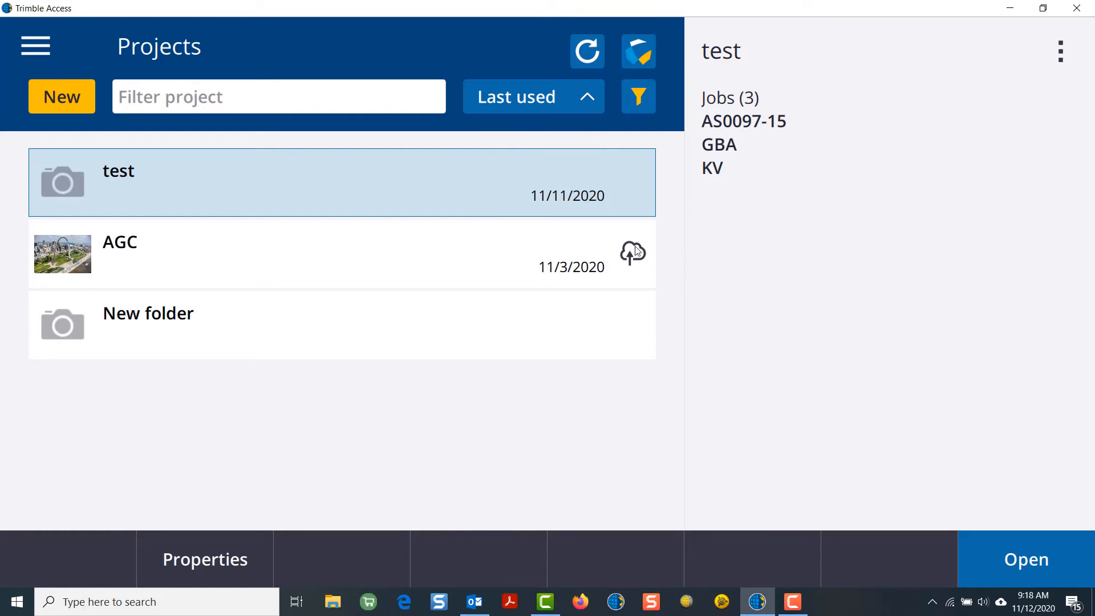
left_click(641, 94)
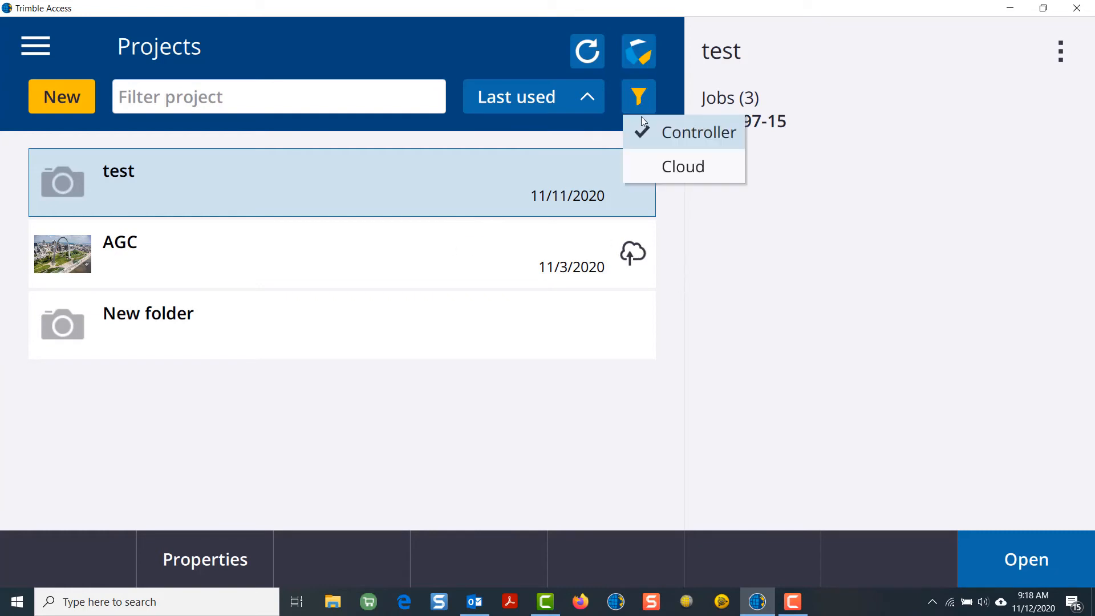
left_click(639, 166)
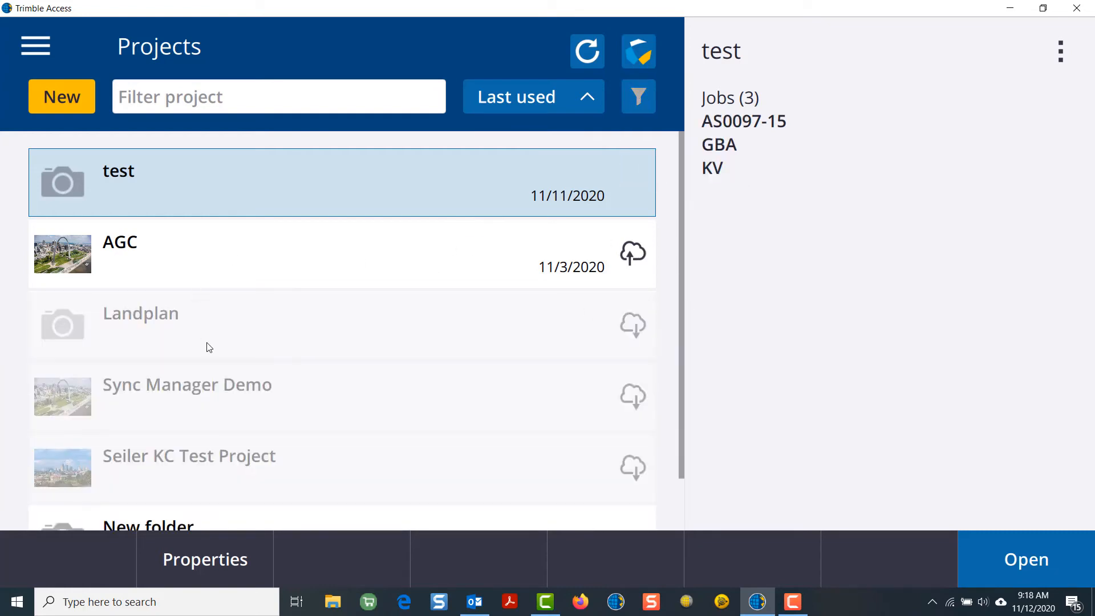
scroll(308, 373, "down", 2)
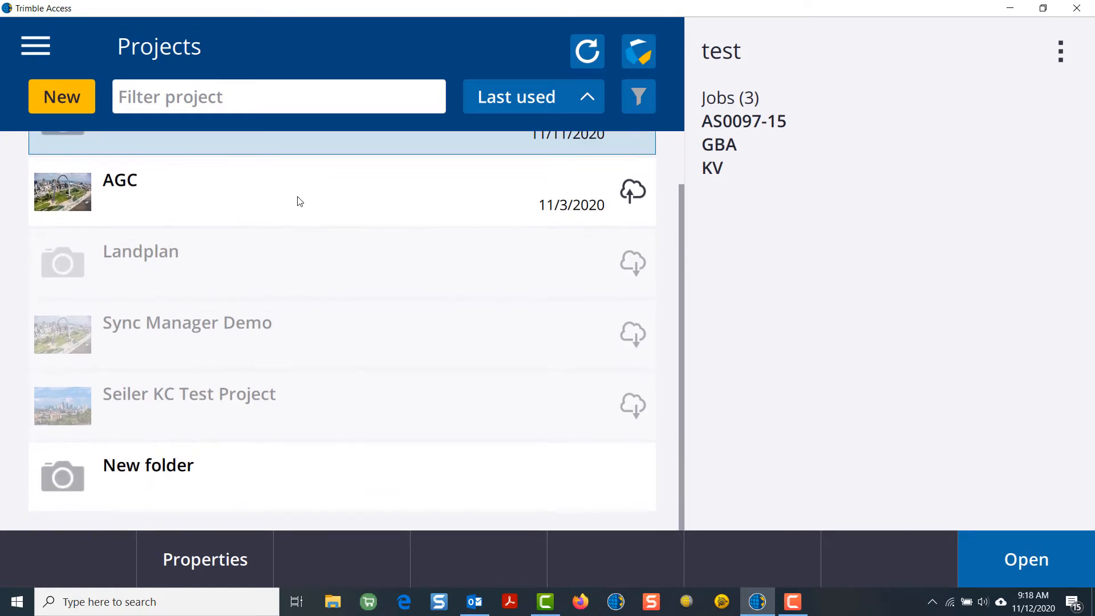
scroll(553, 309, "up", 2)
scroll(561, 334, "down", 2)
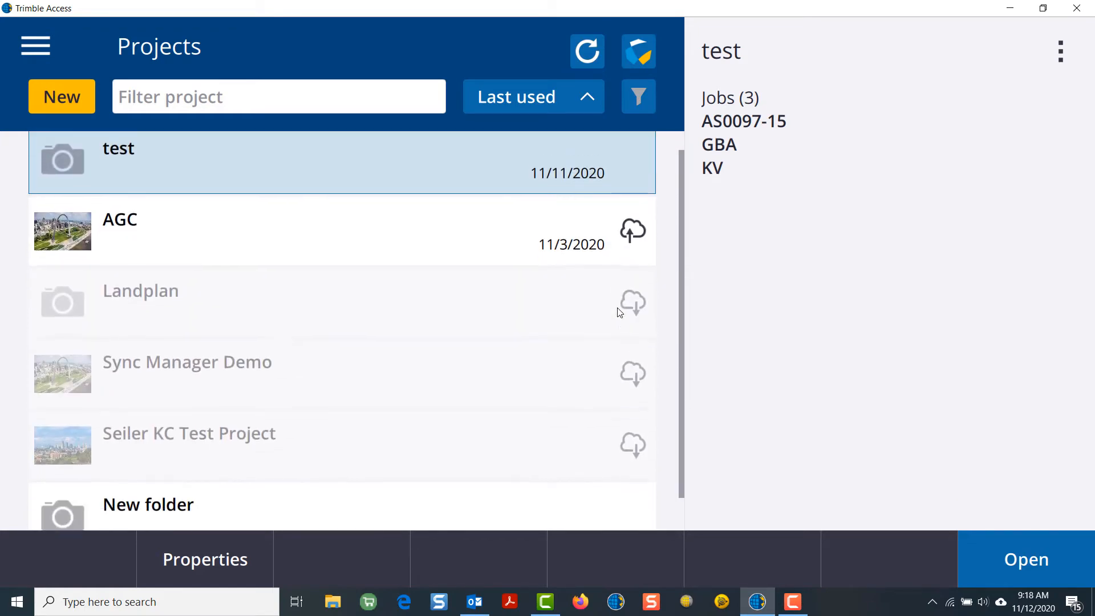
scroll(564, 342, "up", 2)
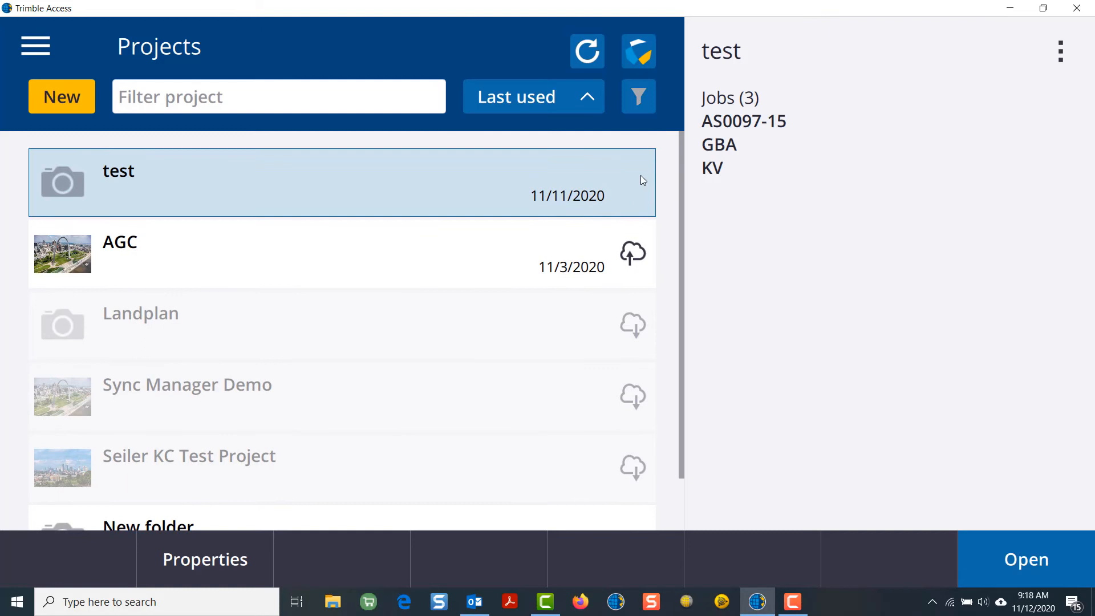